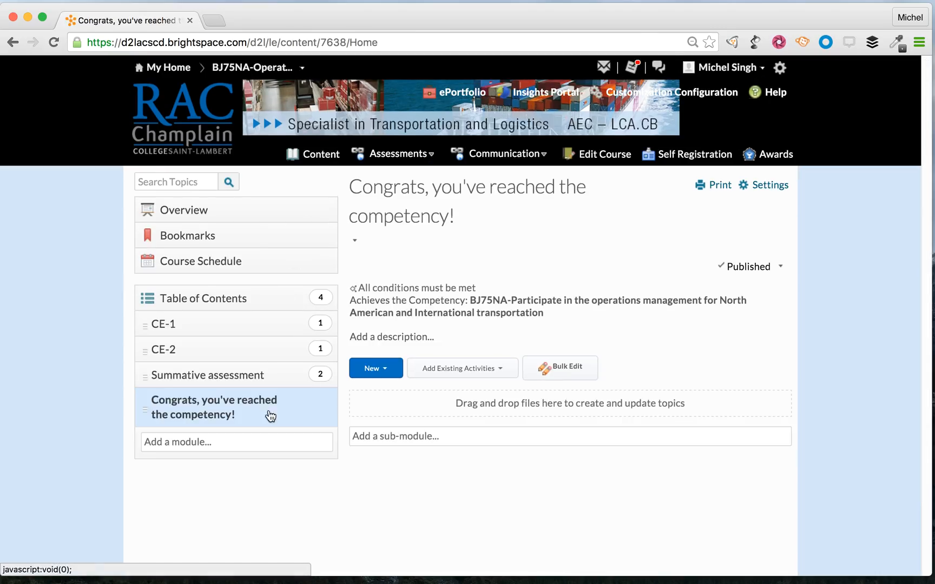
# - Review the release conditions of the Summative assessment module, expand CE-1, and return to the "Congrats, you've reached the competency!" module
pyautogui.click(257, 377)
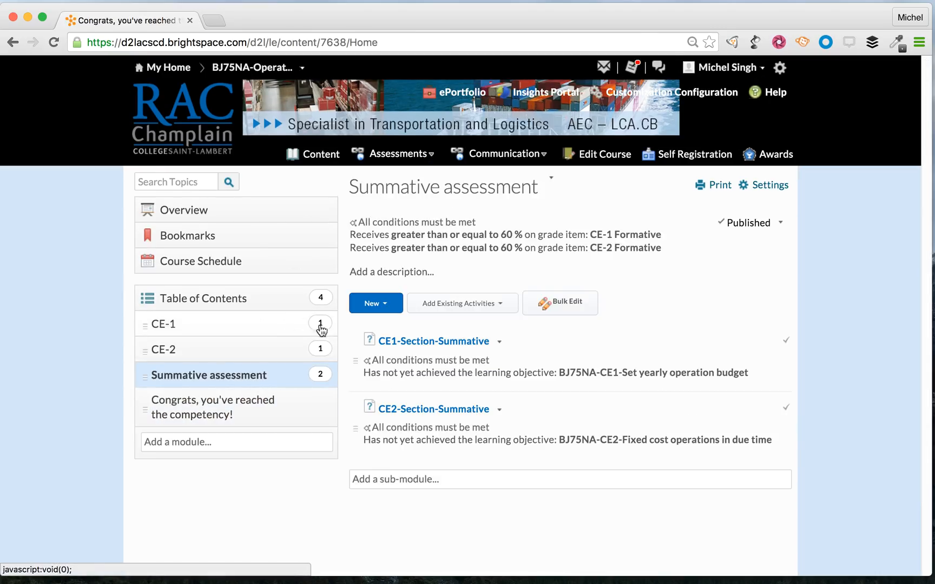
pyautogui.click(240, 327)
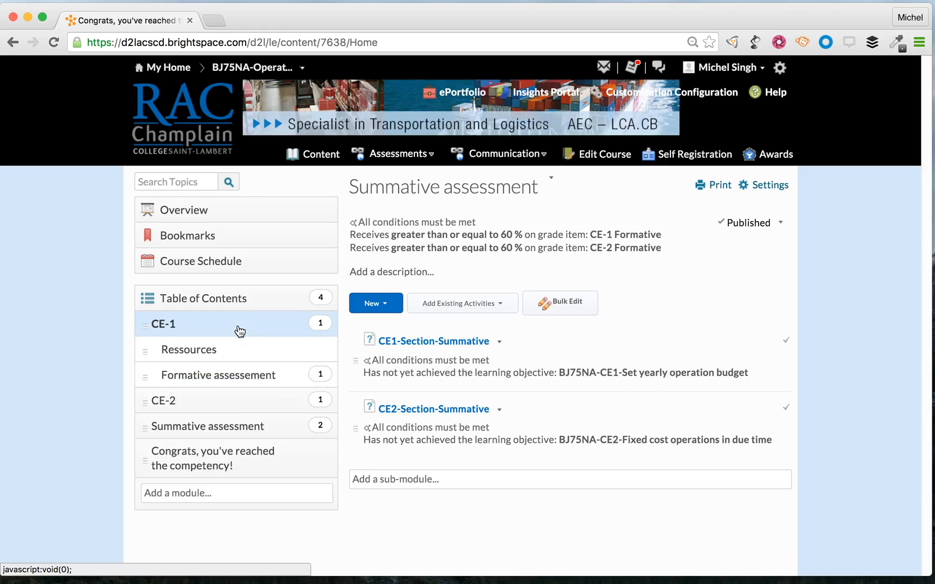
pyautogui.click(221, 459)
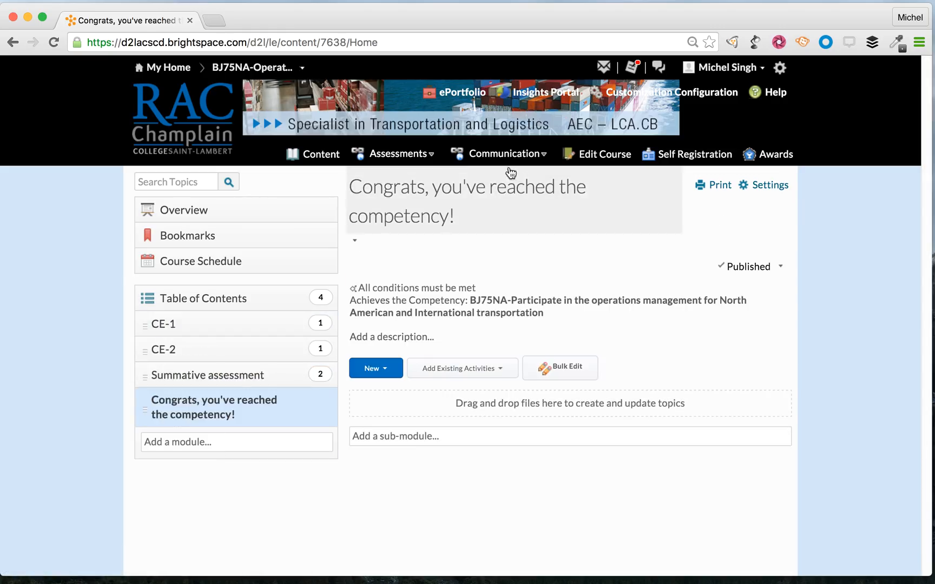
# - Impersonate the test student from the course classlist
pyautogui.click(480, 159)
pyautogui.click(474, 208)
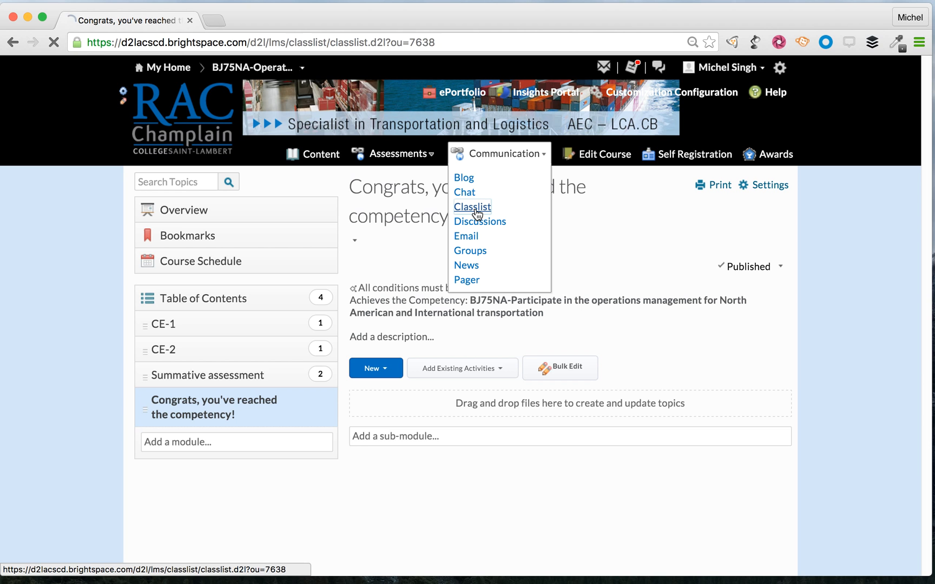
pyautogui.click(286, 361)
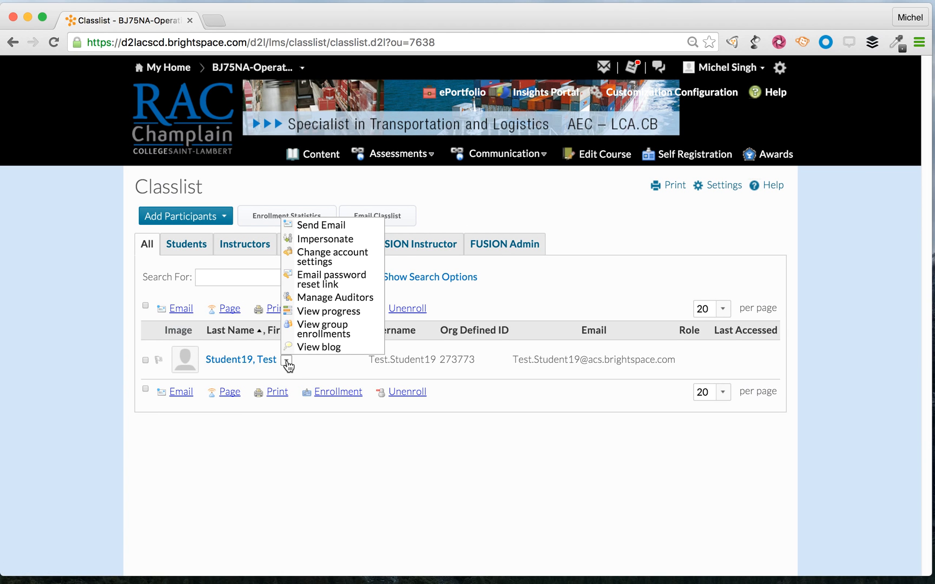
pyautogui.click(329, 240)
pyautogui.click(382, 223)
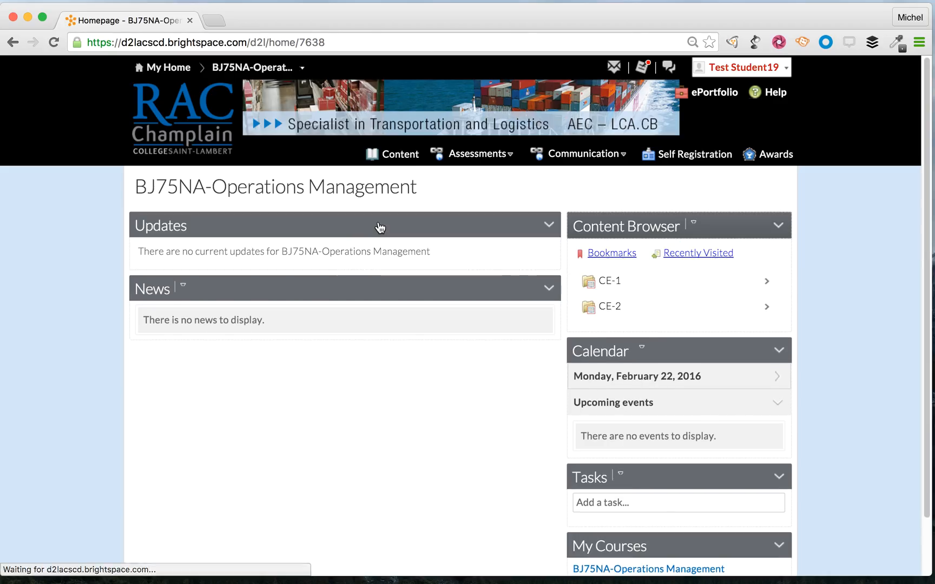
# - View the CE-2 and CE-1 modules in the course content as the test student, and end the impersonation
pyautogui.click(397, 157)
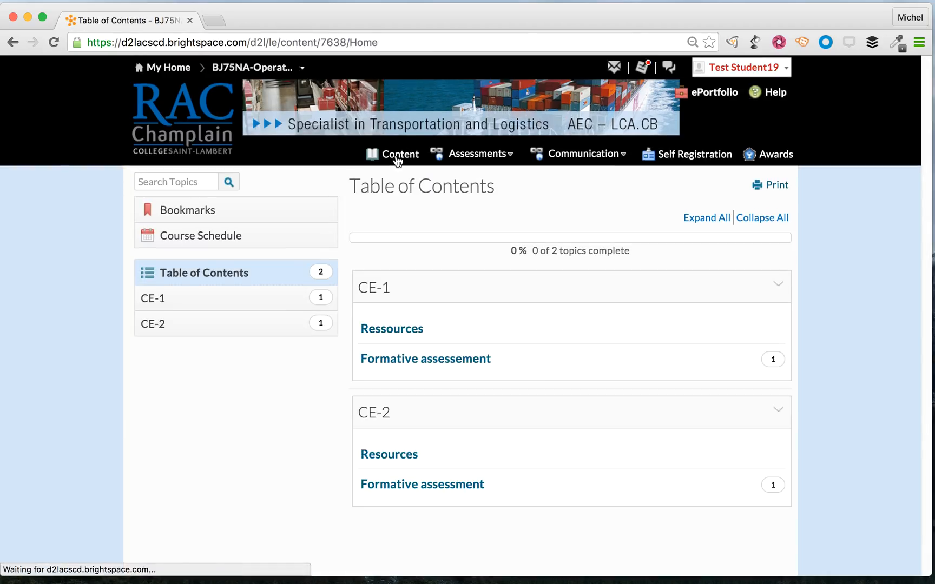
pyautogui.click(285, 328)
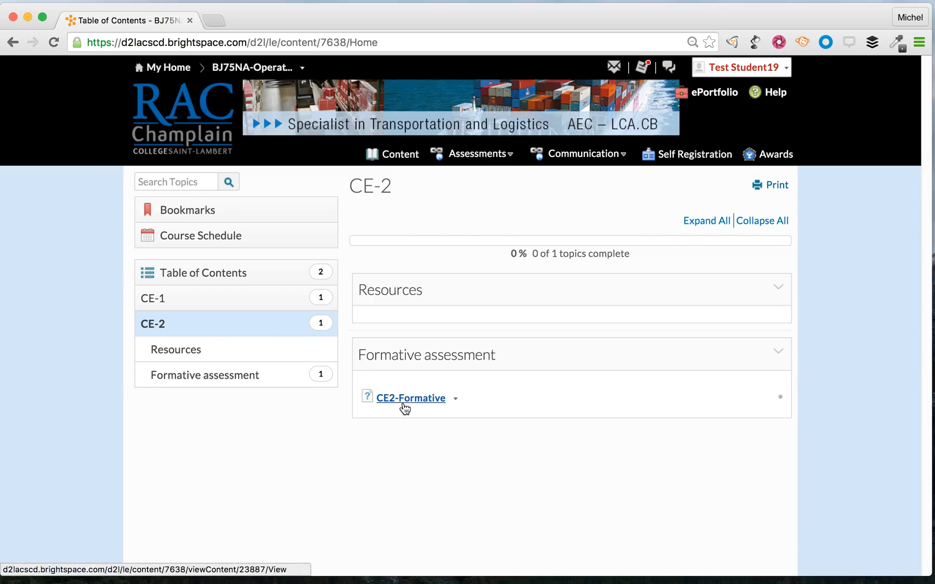
pyautogui.click(259, 305)
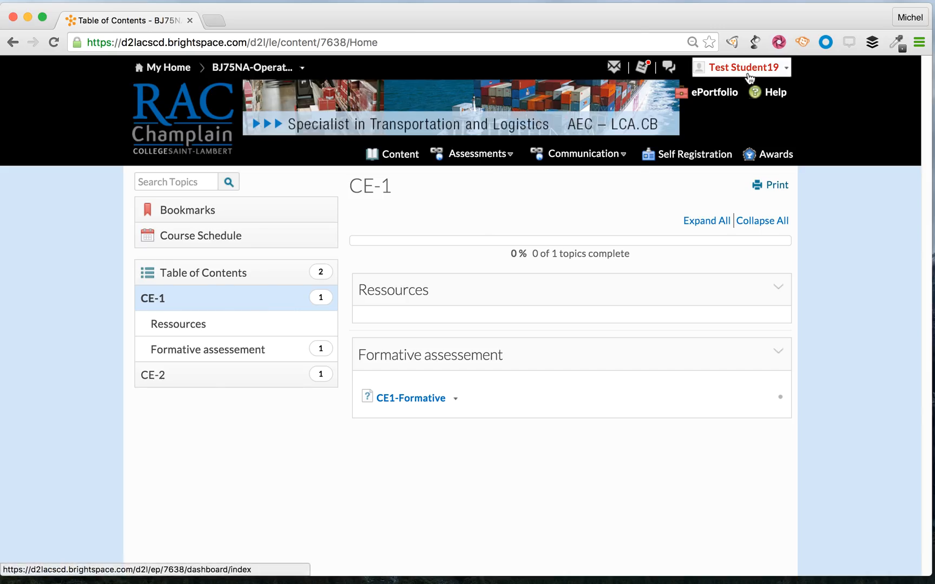
pyautogui.click(752, 65)
pyautogui.click(776, 106)
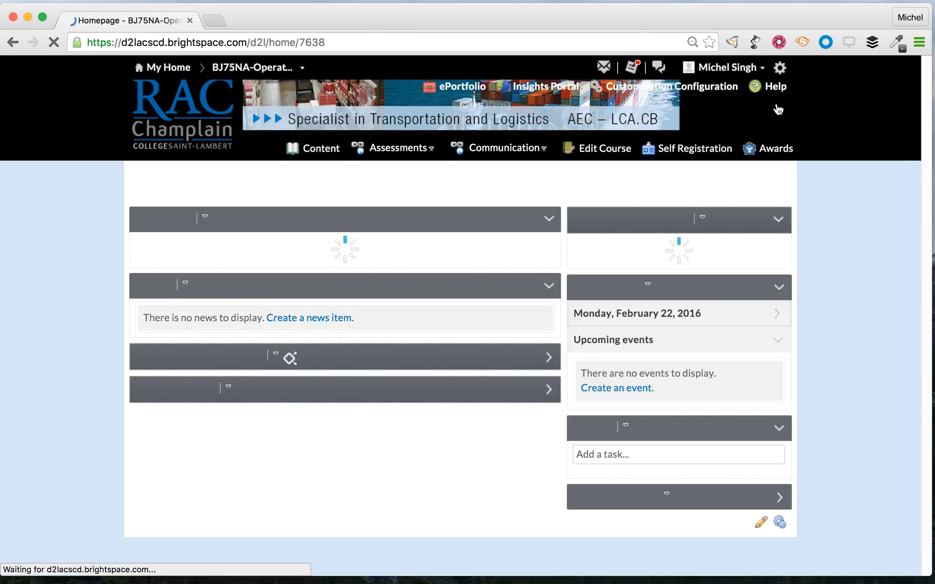
# - Enter the test student's grades as 60 for CE-1 Formative and 80 for CE-2 Formative, and save them
pyautogui.click(403, 155)
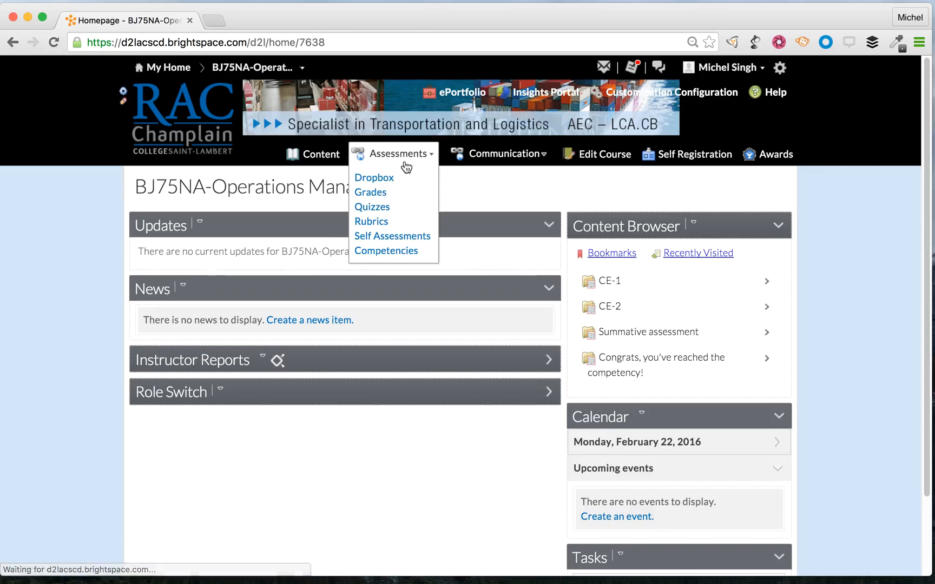
pyautogui.click(372, 192)
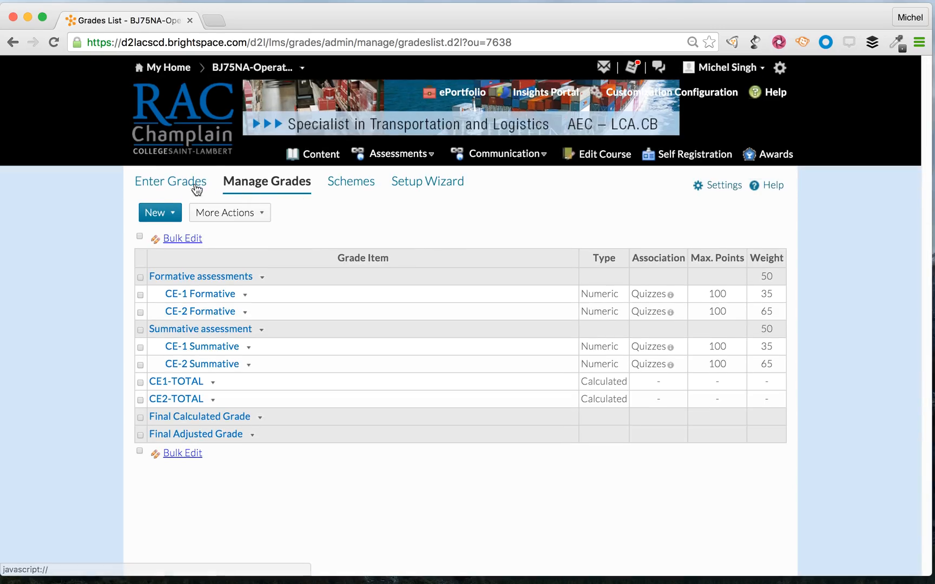
pyautogui.click(167, 184)
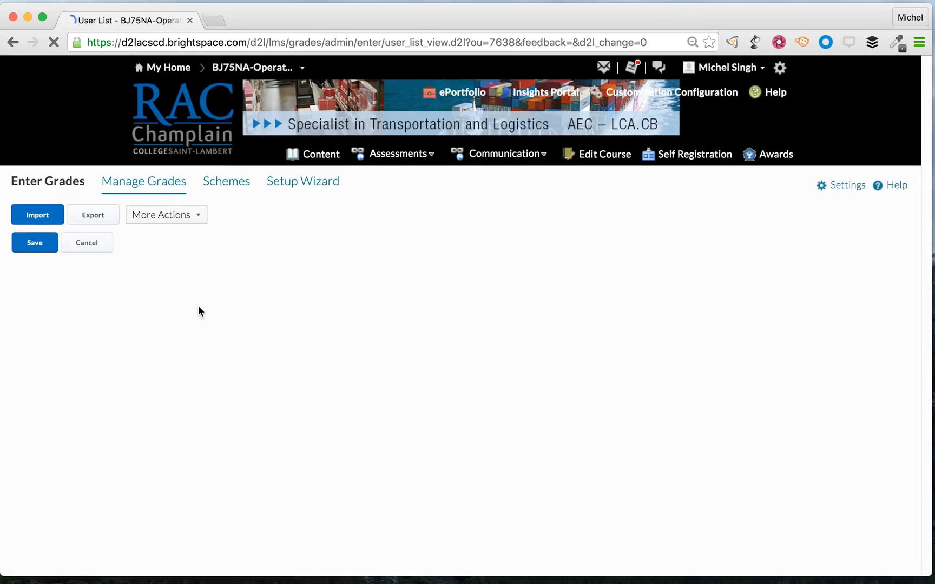
pyautogui.click(184, 355)
pyautogui.write('60')
pyautogui.click(271, 361)
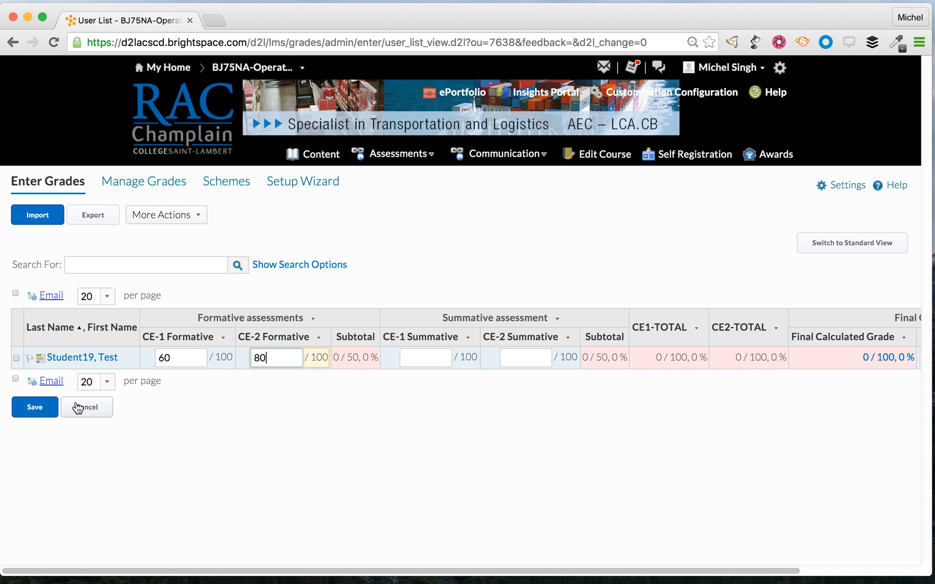
pyautogui.click(38, 408)
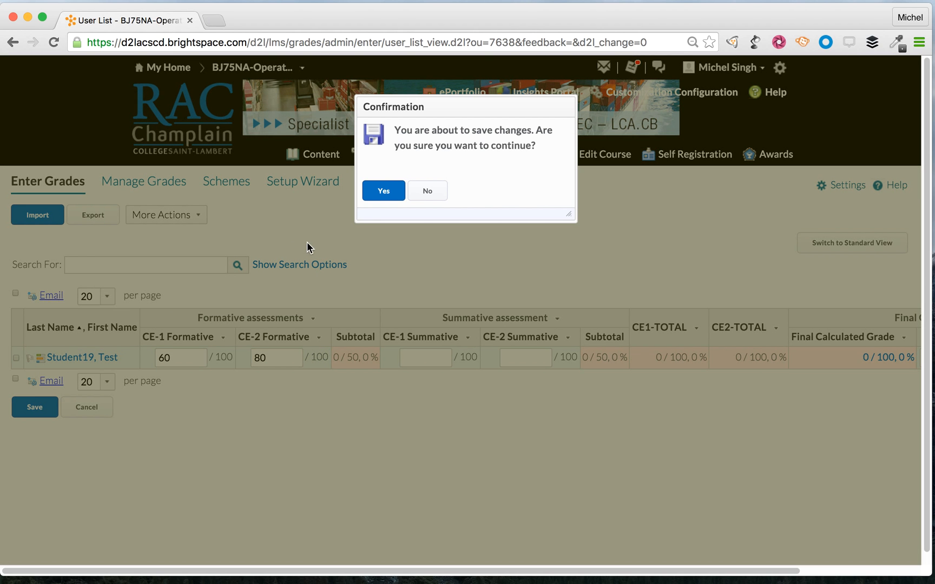
pyautogui.click(382, 191)
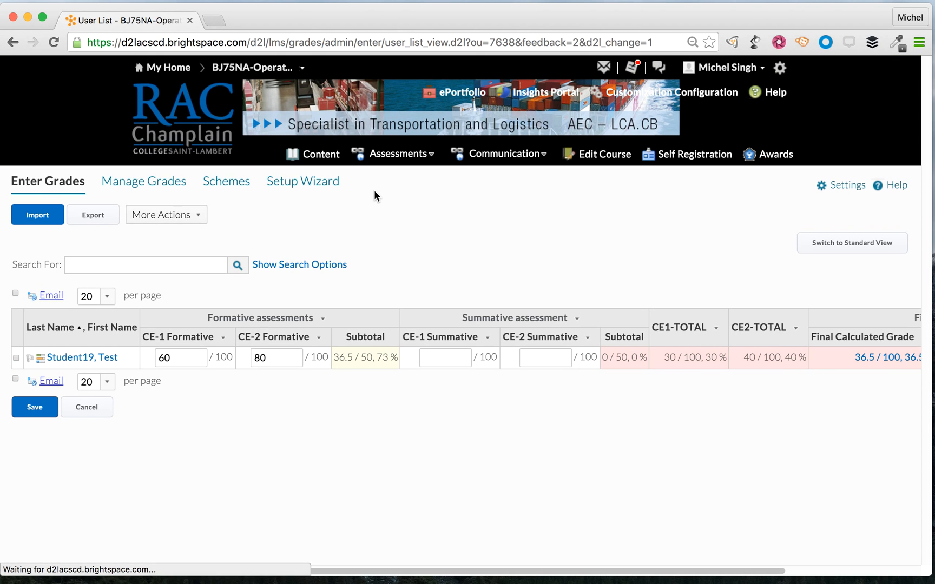
# - Check the test student's CE1-TOTAL and CE2-TOTAL grades, and impersonate the student again from the classlist
pyautogui.hscroll(5, 477, 388)
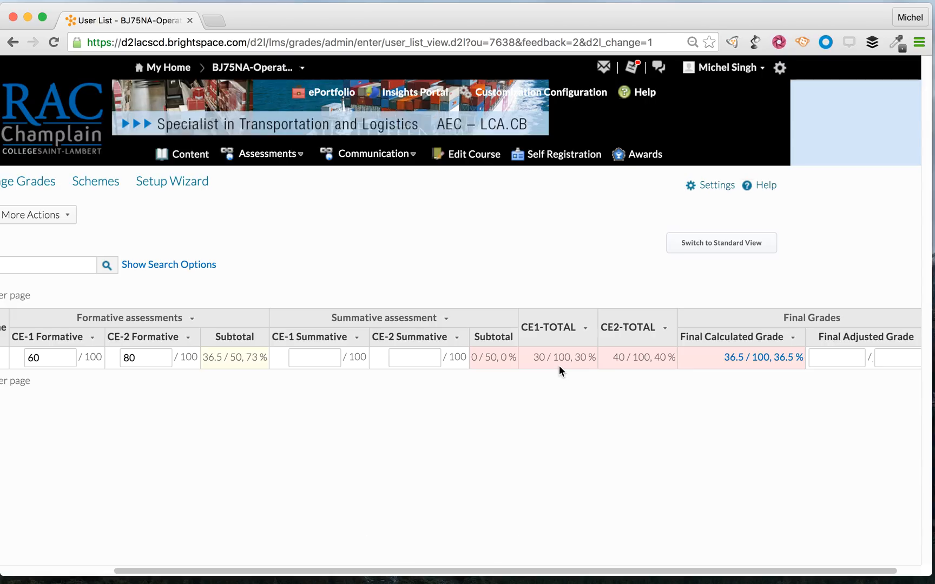
pyautogui.hscroll(-2, 558, 366)
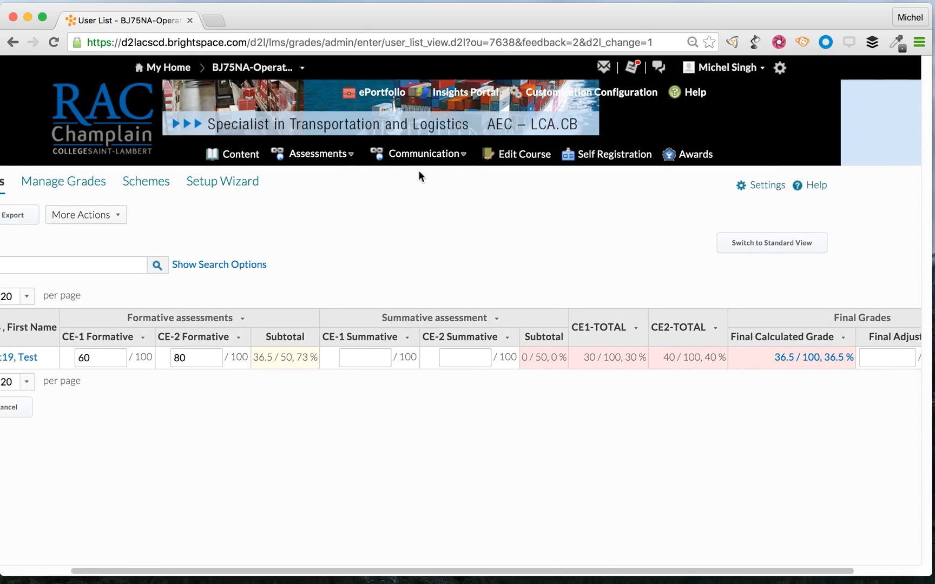
pyautogui.click(410, 156)
pyautogui.click(400, 208)
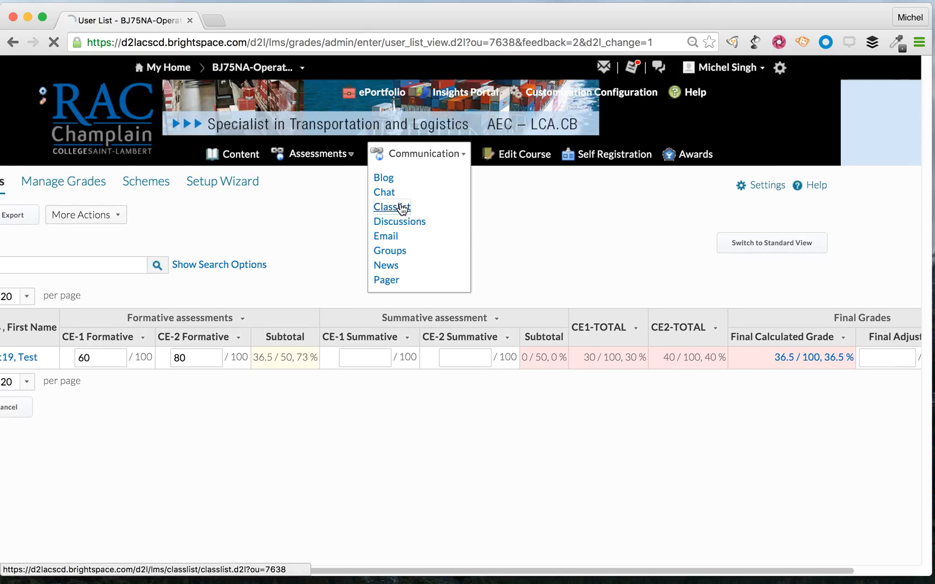
pyautogui.click(286, 360)
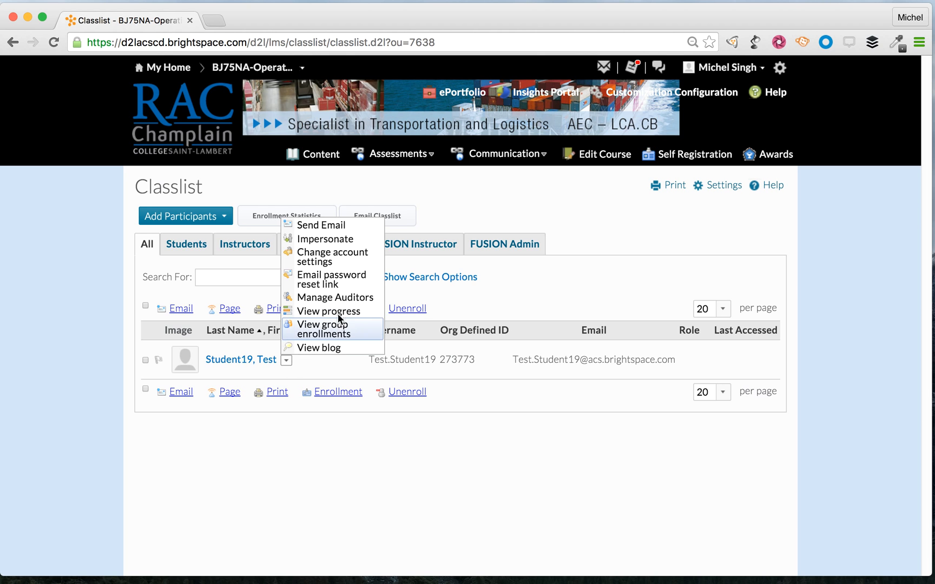
pyautogui.click(321, 240)
pyautogui.click(381, 222)
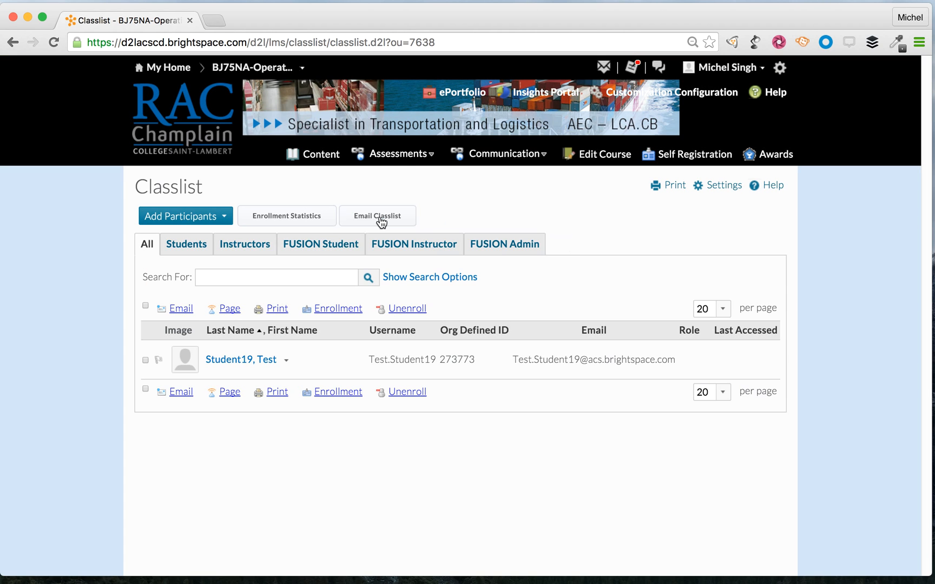
# - View the Summative assessment module in the course content as the test student, and end the impersonation
pyautogui.click(401, 155)
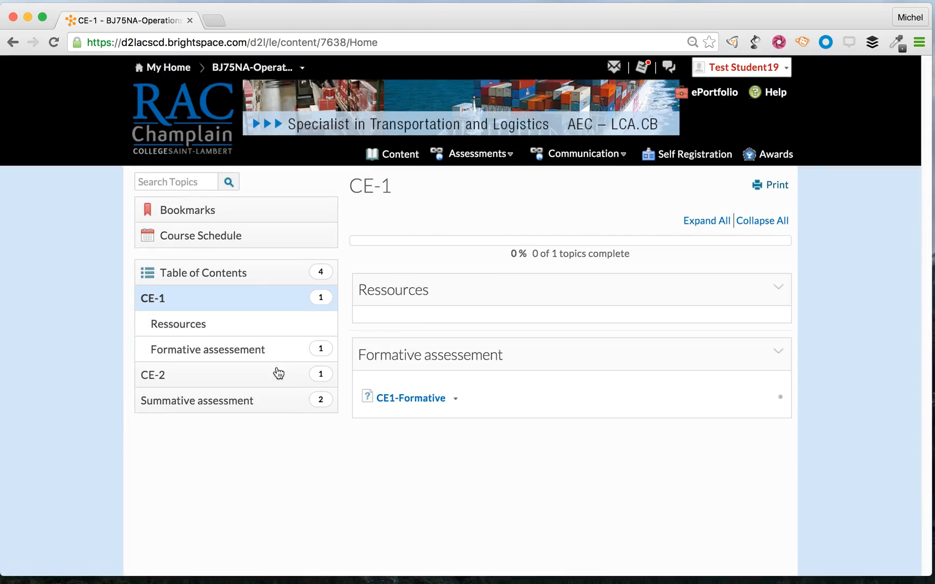
pyautogui.click(271, 400)
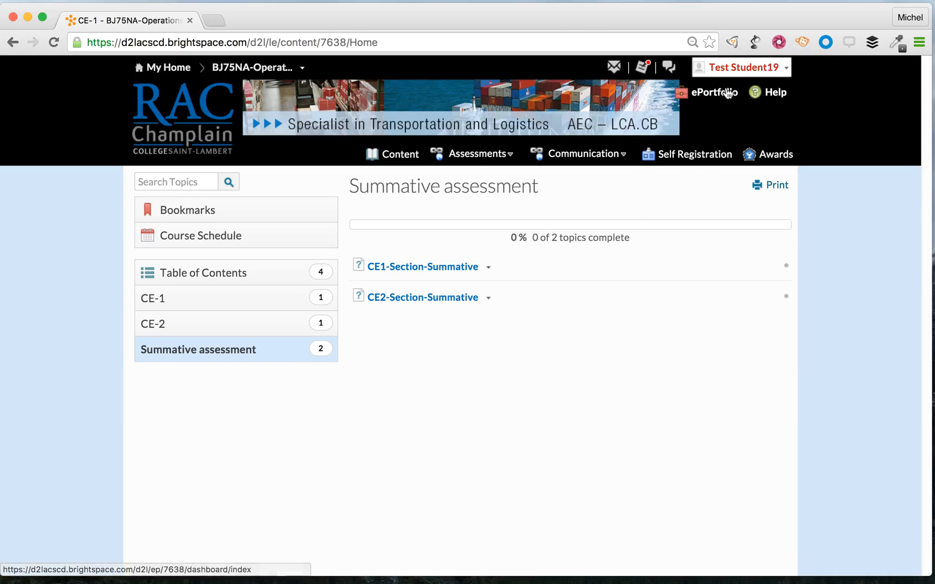
pyautogui.click(735, 68)
pyautogui.click(776, 108)
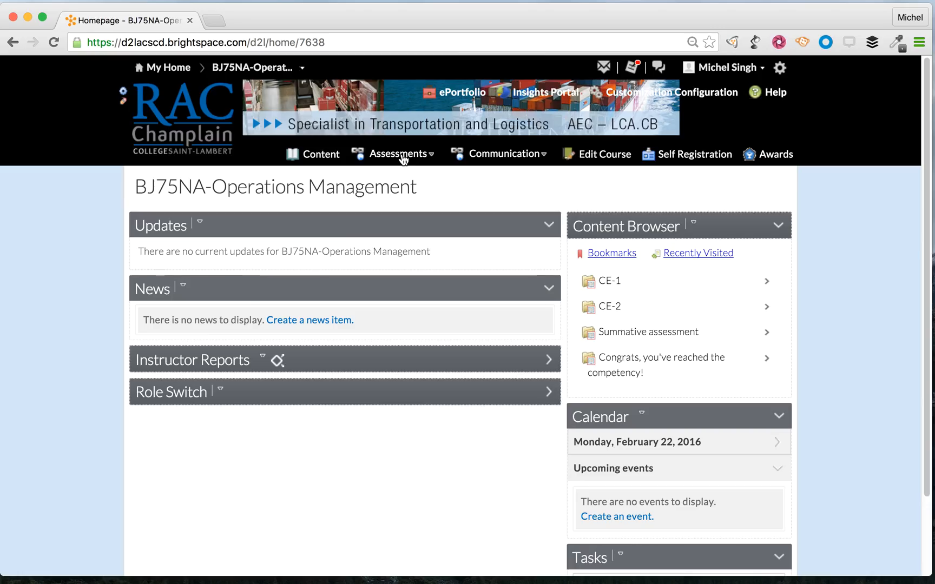
# - Enter the test student's grades as 50 for CE-1 Summative and 60 for CE-2 Summative, and save them
pyautogui.click(401, 155)
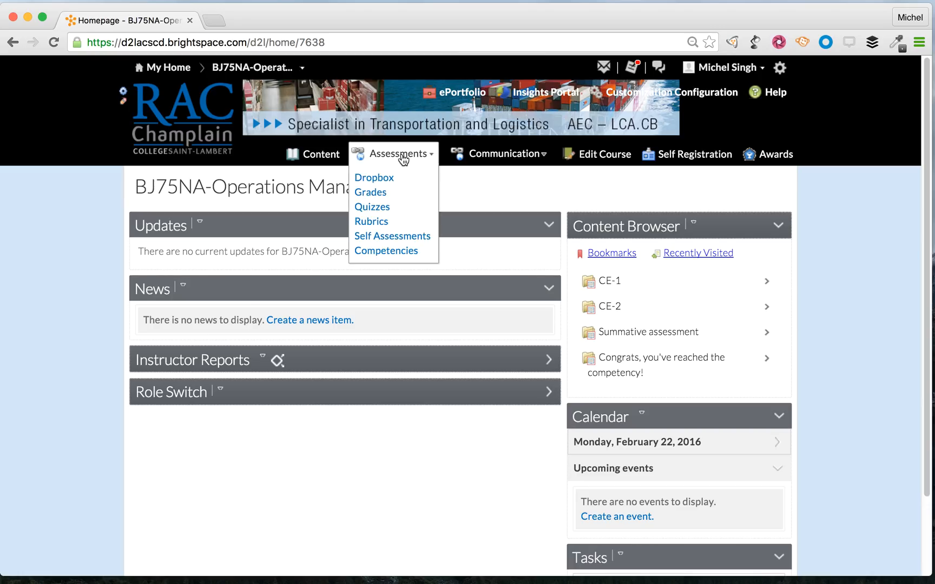
pyautogui.click(371, 193)
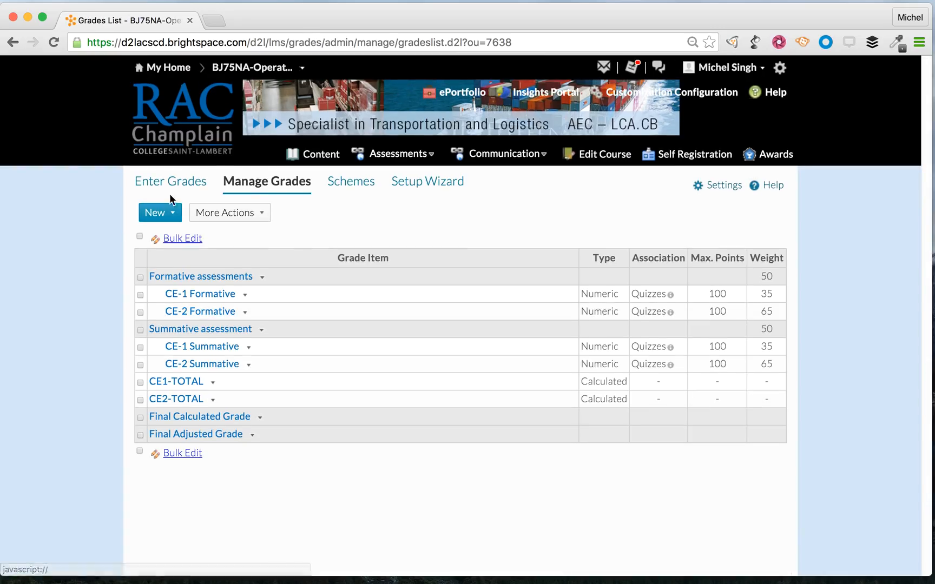
pyautogui.click(174, 188)
pyautogui.click(464, 352)
pyautogui.click(454, 352)
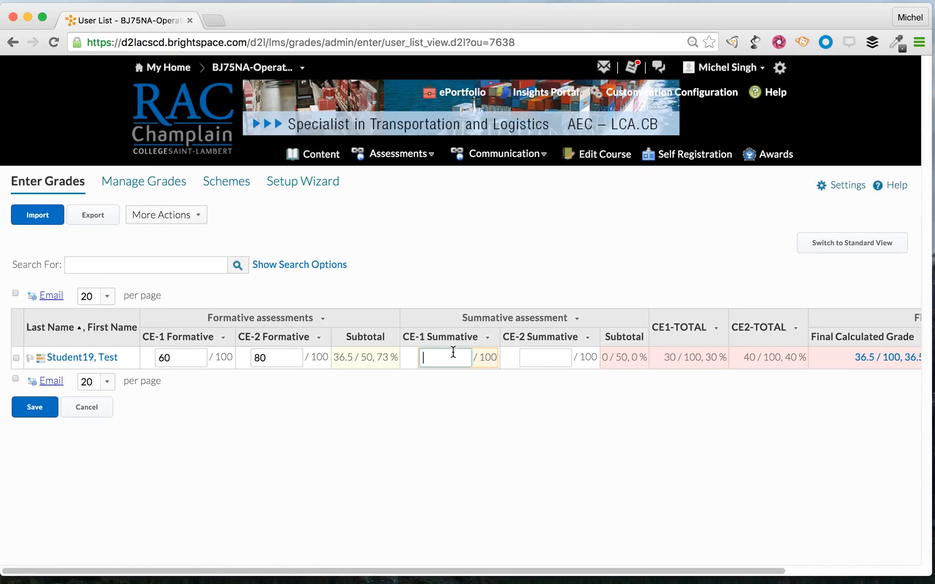
pyautogui.click(560, 359)
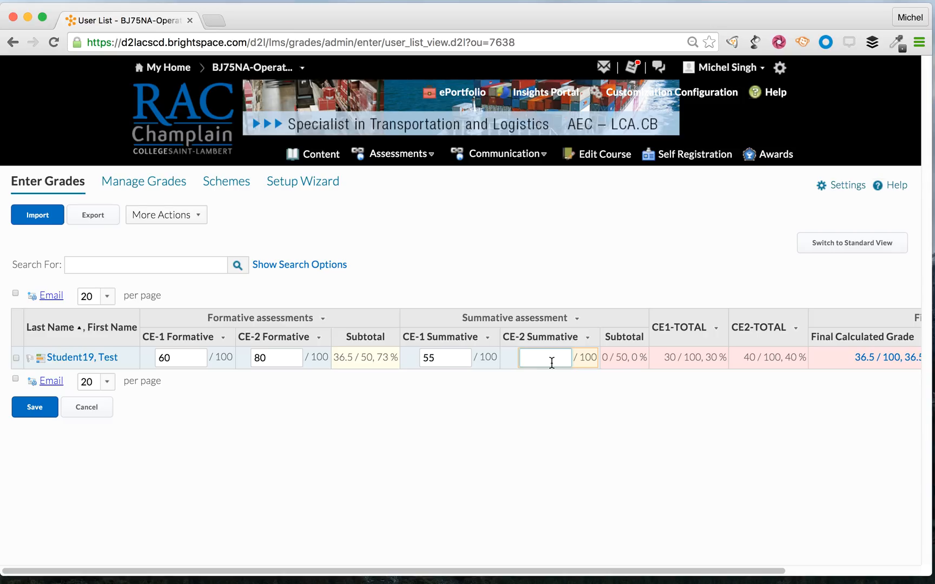
pyautogui.click(451, 356)
pyautogui.click(546, 358)
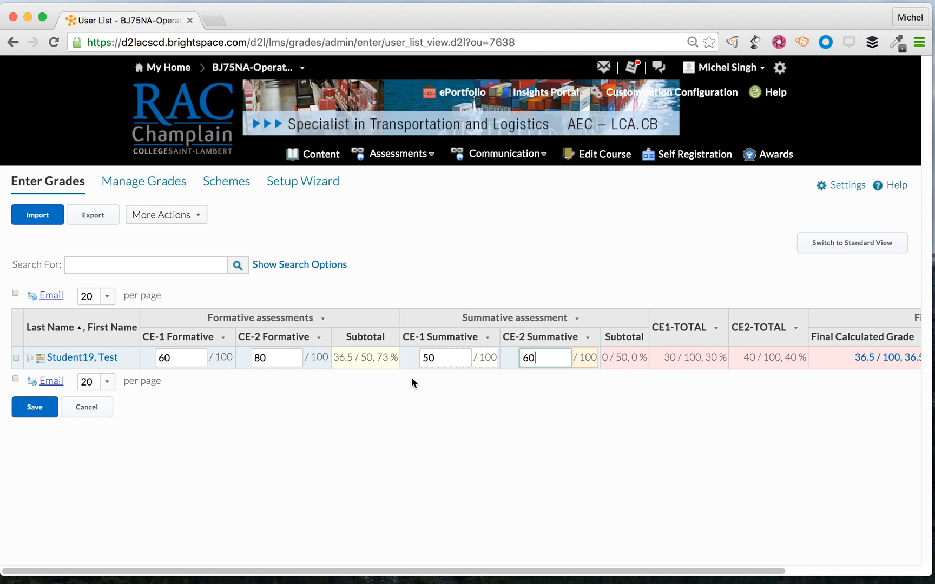
pyautogui.click(35, 406)
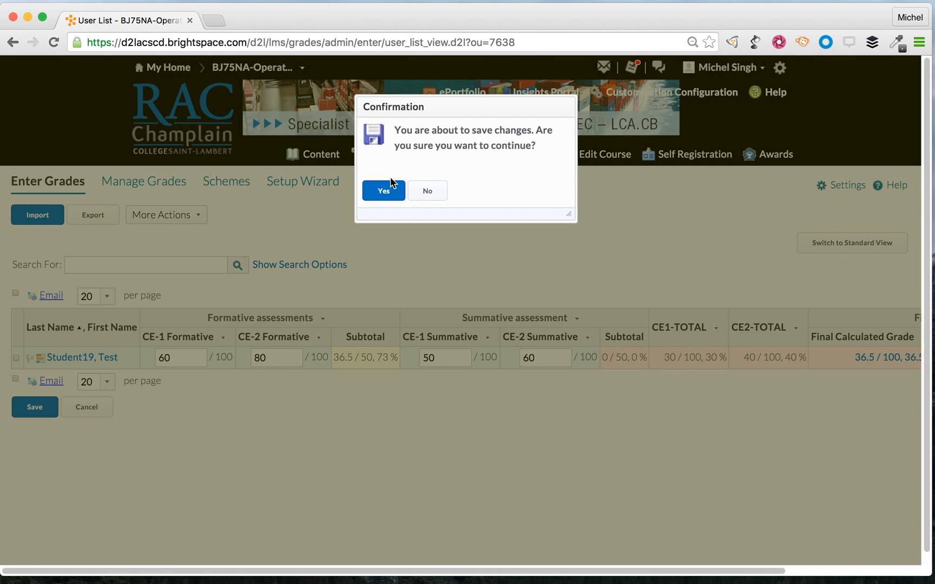
pyautogui.click(391, 187)
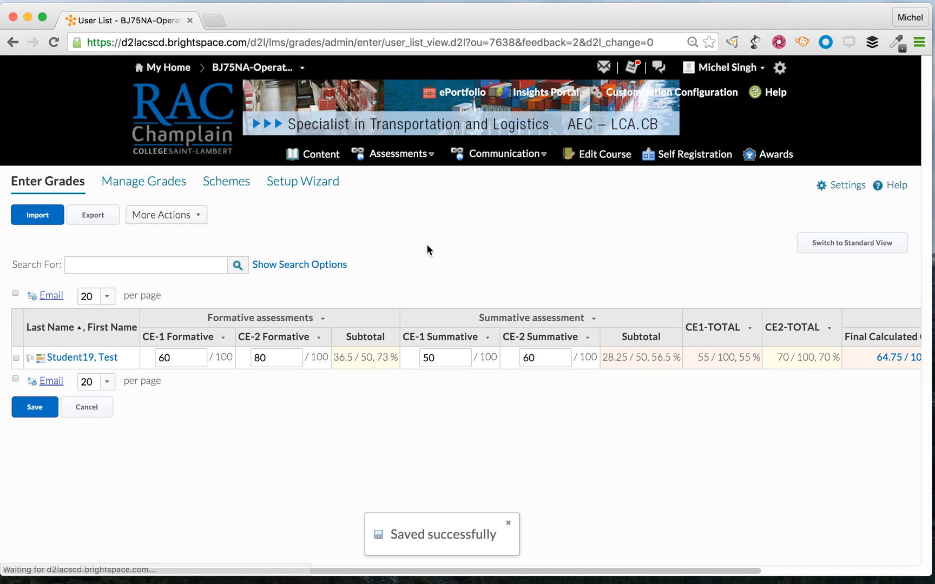
# - Check the test student's total and final grades, and impersonate the student from the classlist
pyautogui.hscroll(4, 587, 449)
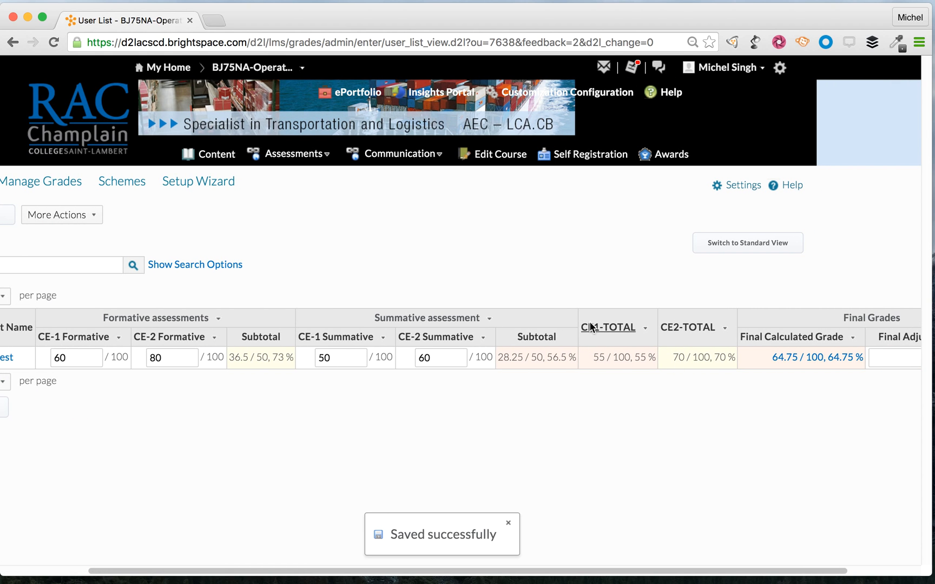
pyautogui.hscroll(-4, 543, 420)
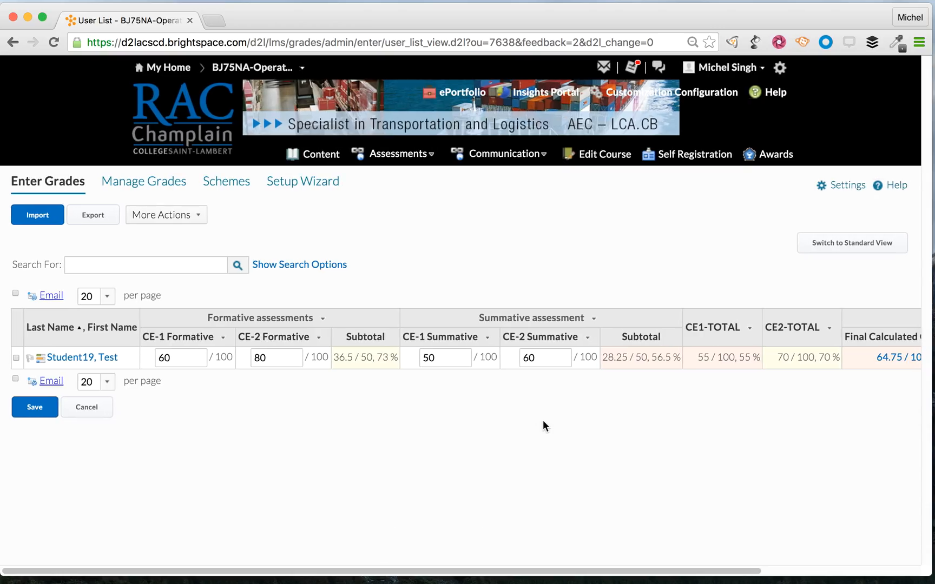
pyautogui.click(483, 158)
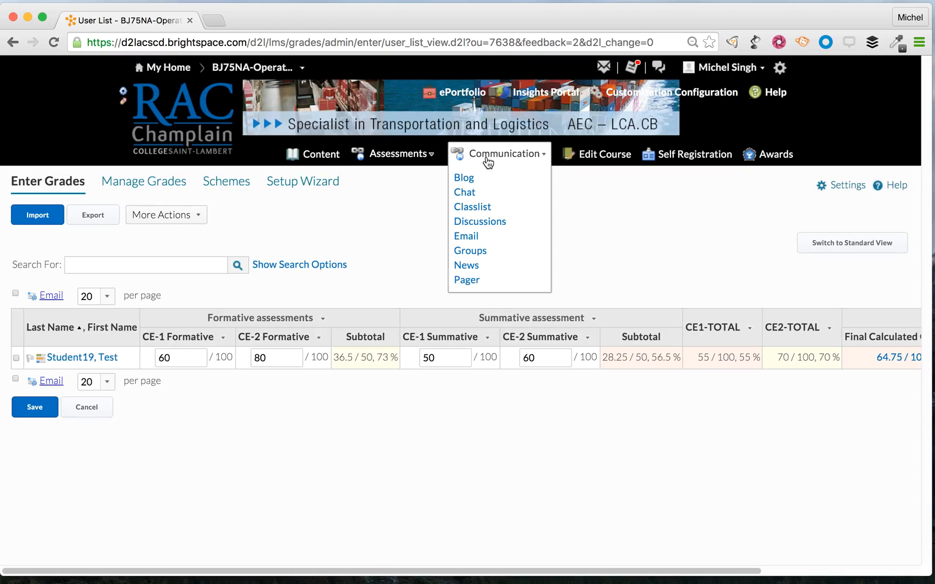
pyautogui.click(480, 207)
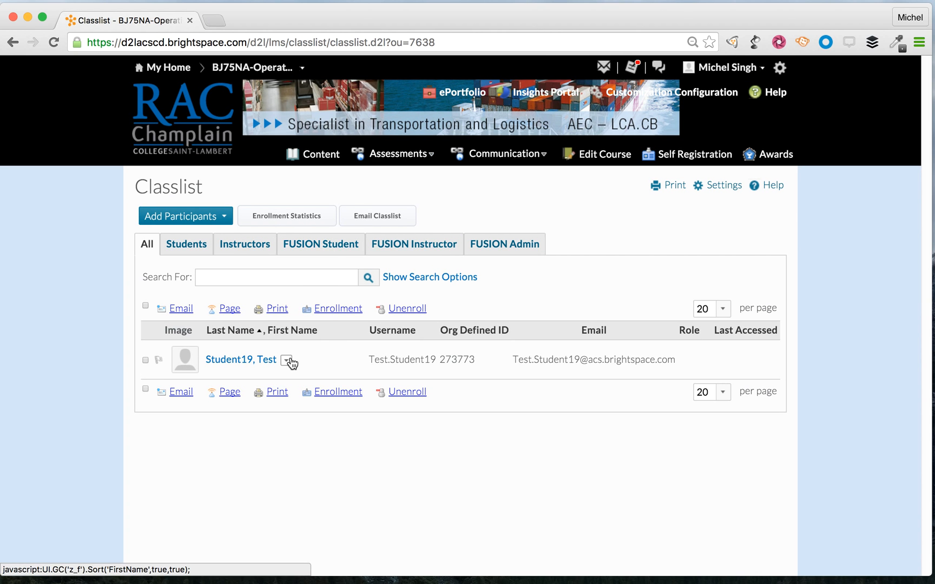
pyautogui.click(287, 360)
pyautogui.click(330, 238)
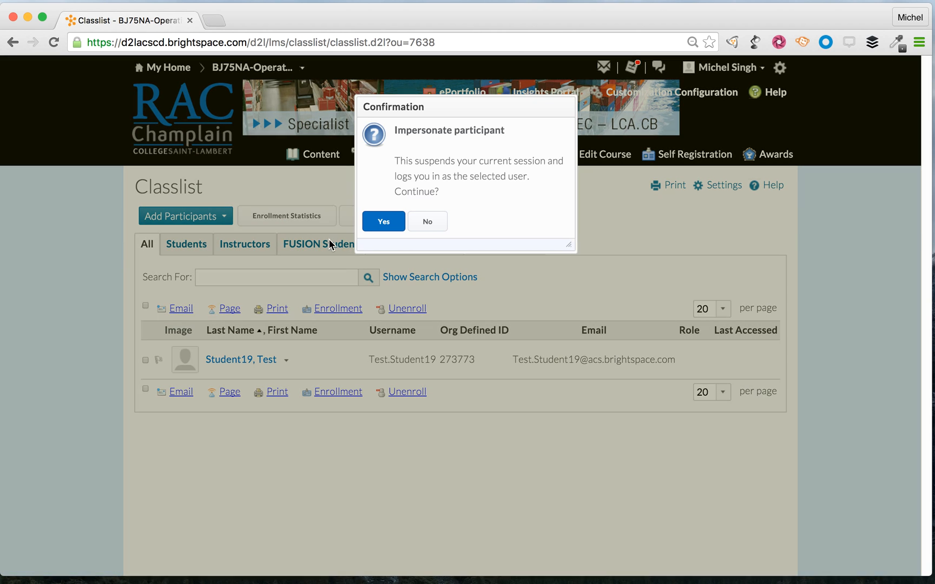
pyautogui.click(381, 222)
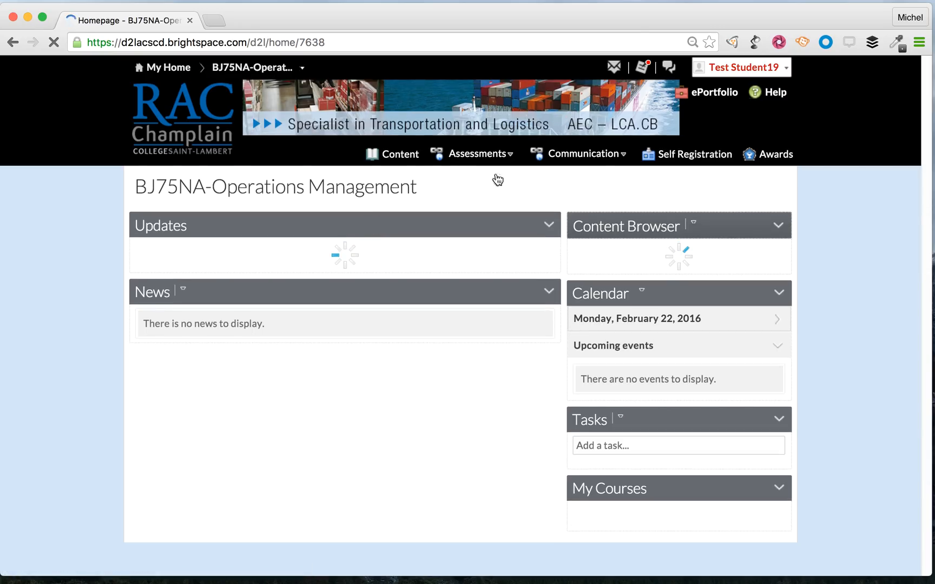
# - View the CE-2 and Summative assessment modules in the course content as the test student, and end the impersonation
pyautogui.click(399, 156)
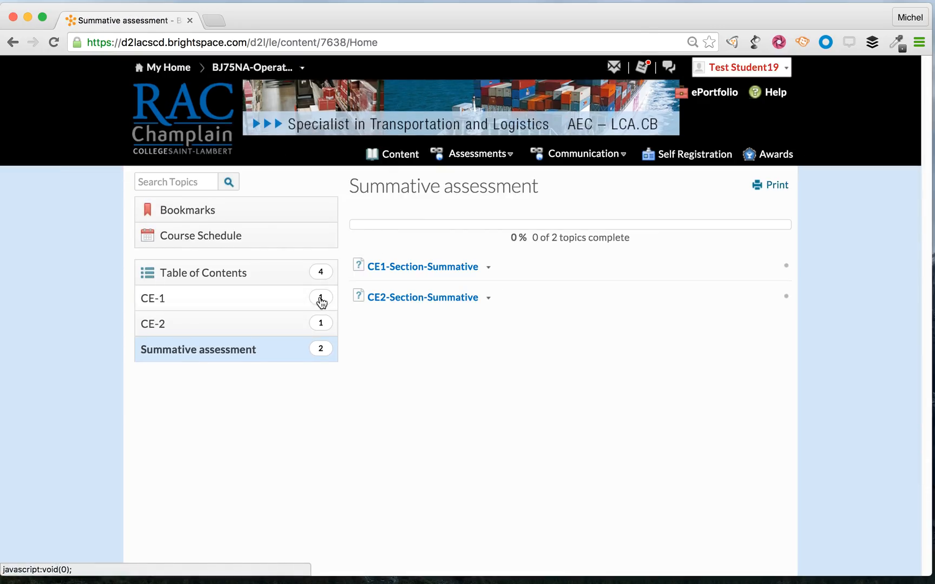
pyautogui.click(280, 327)
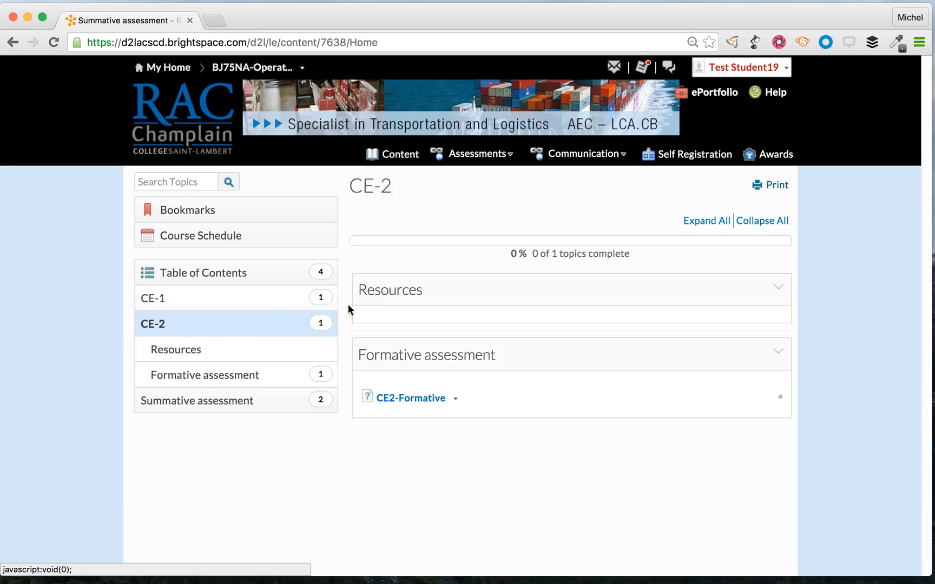
pyautogui.click(292, 401)
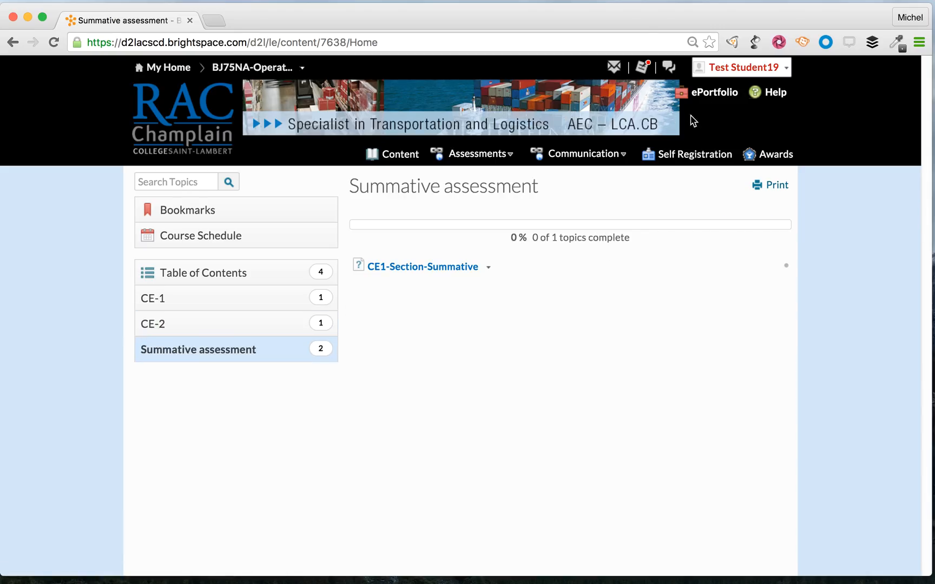
pyautogui.click(752, 68)
pyautogui.click(777, 109)
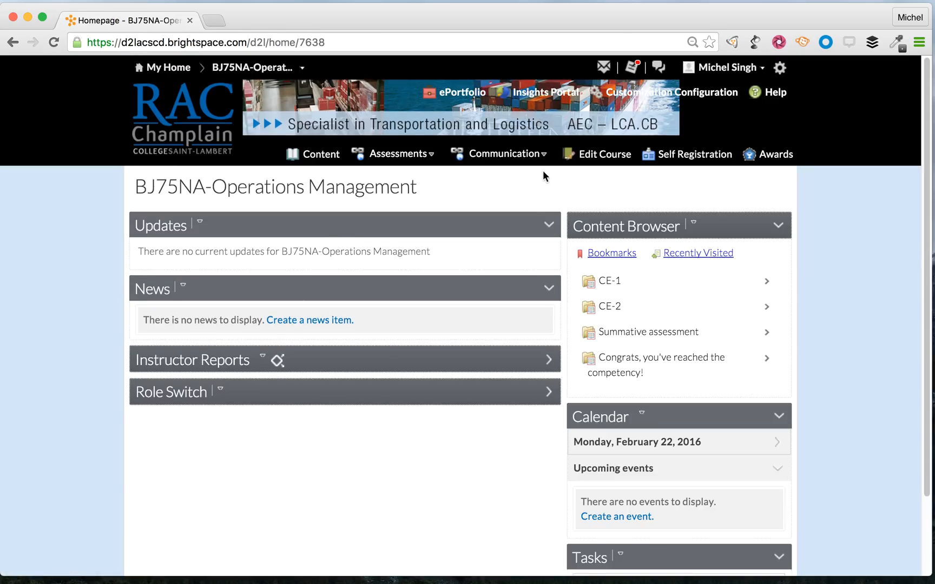
# - Impersonate the test student again to recheck the Summative assessment module in the course content, and end the impersonation
pyautogui.click(506, 156)
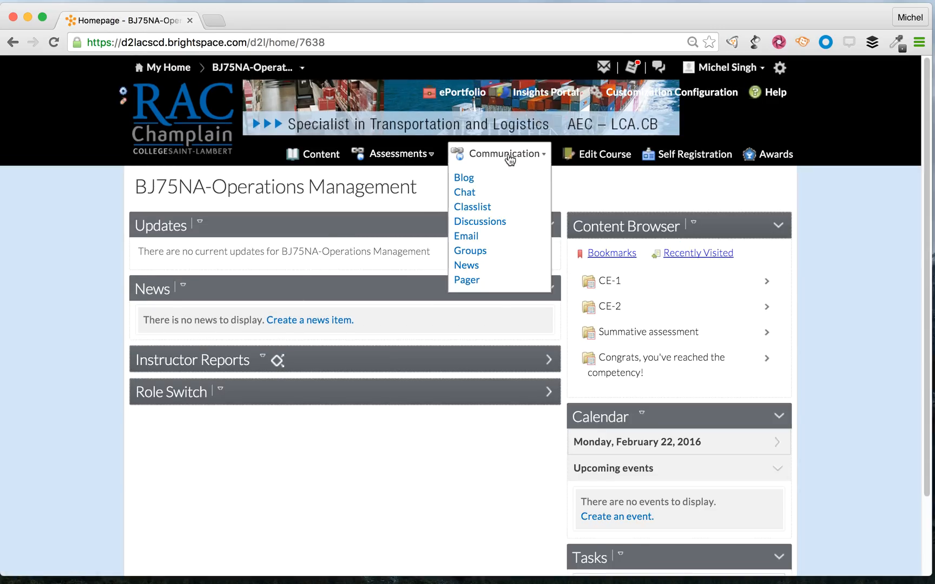
pyautogui.click(486, 207)
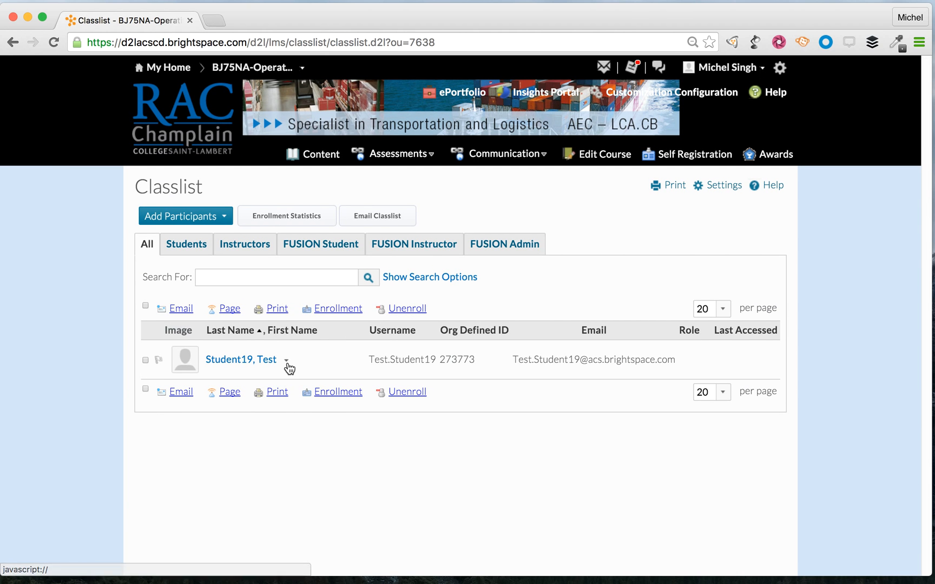
pyautogui.click(286, 361)
pyautogui.click(321, 237)
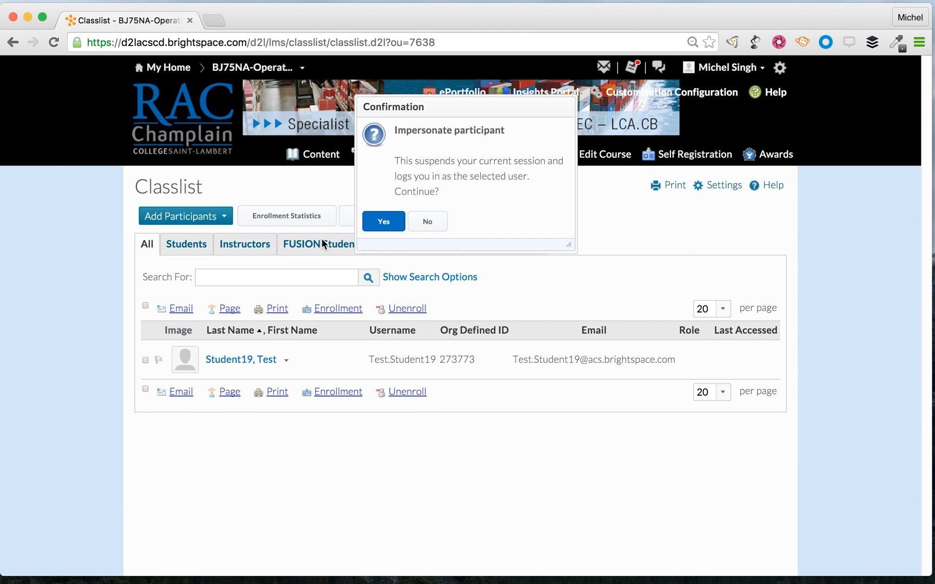
pyautogui.click(376, 230)
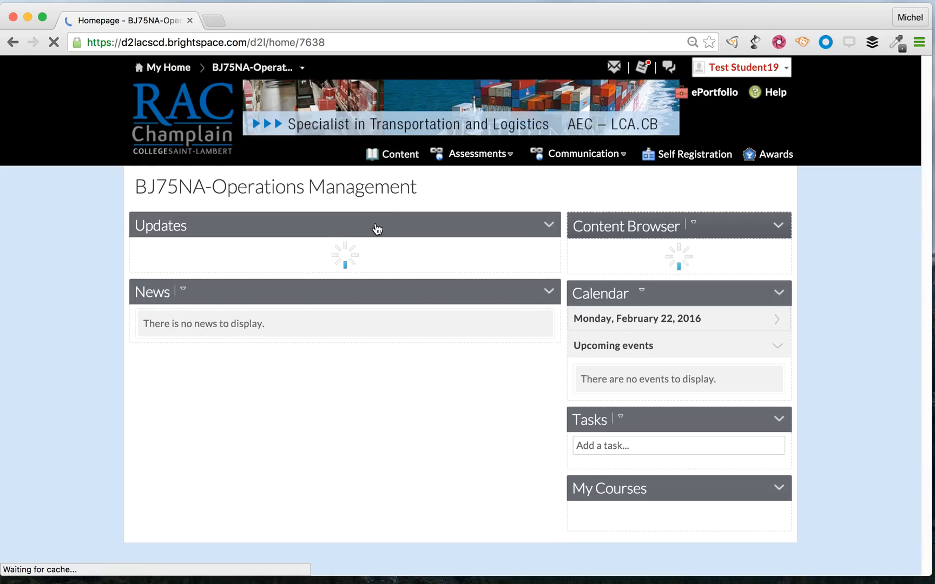
pyautogui.click(396, 158)
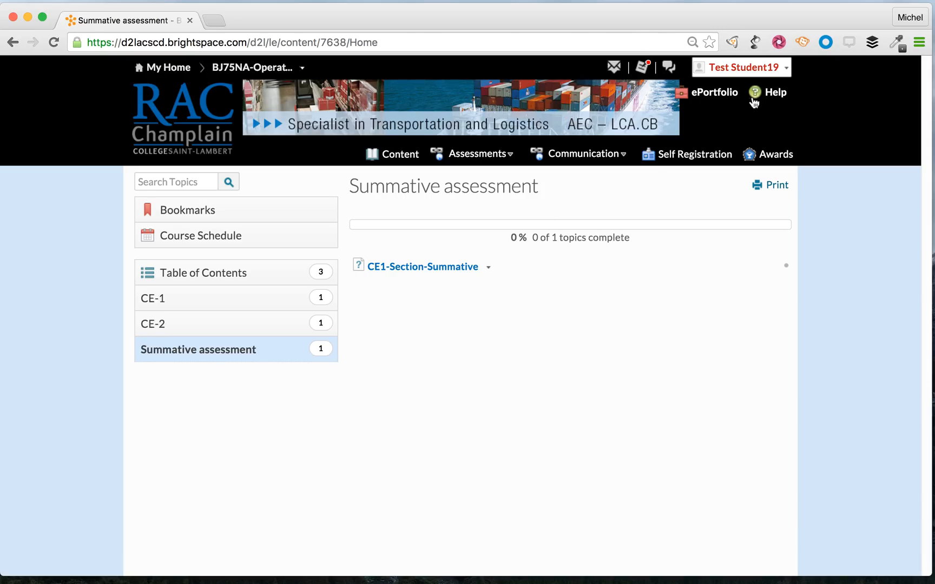
pyautogui.click(765, 67)
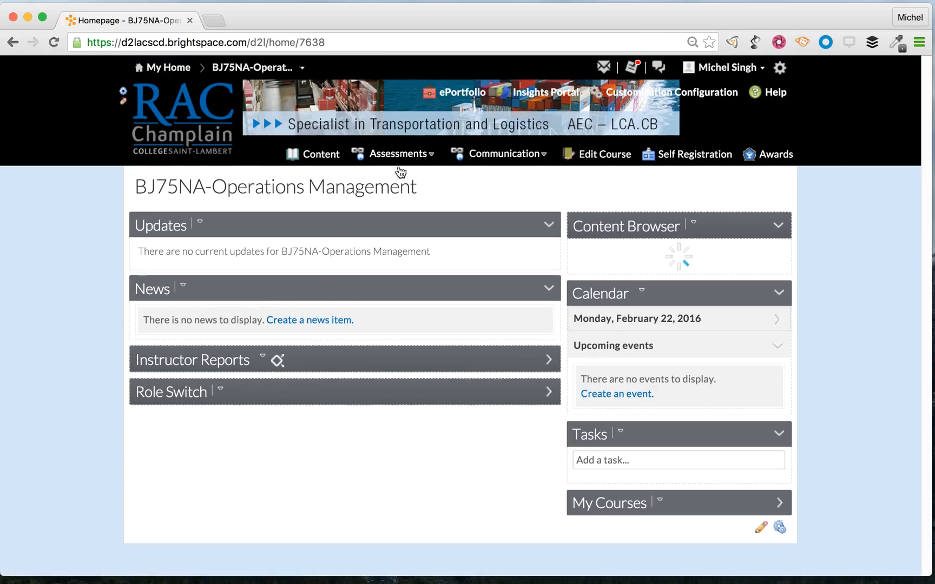
# - Set the test student's CE-1 Summative grade to 60 and save the grades
pyautogui.click(398, 154)
pyautogui.click(381, 192)
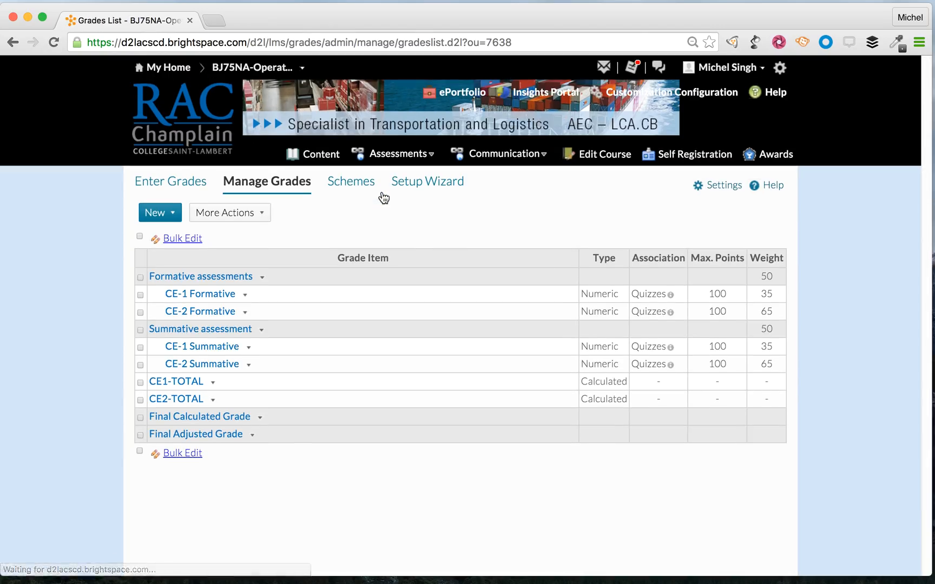
pyautogui.click(187, 183)
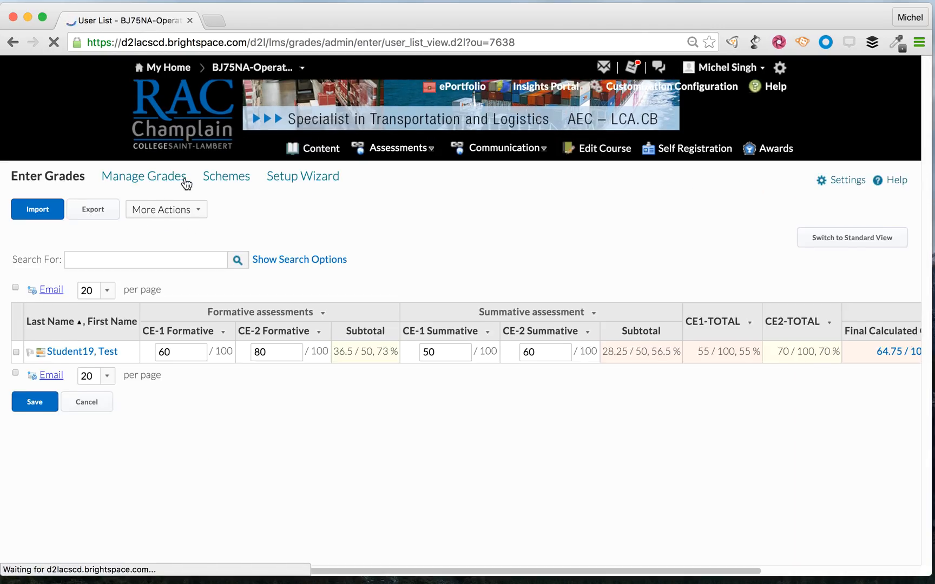
pyautogui.doubleClick(436, 357)
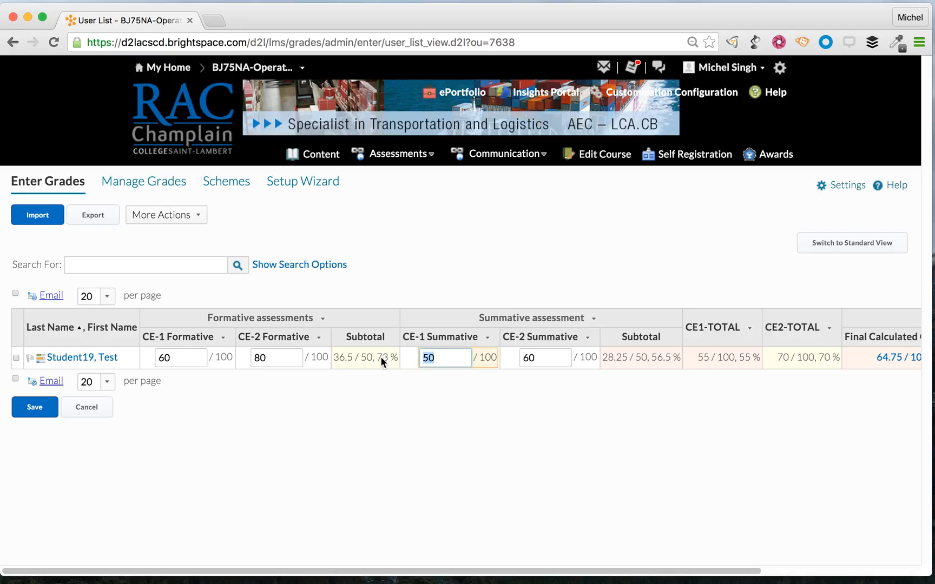
pyautogui.write('60')
pyautogui.click(28, 409)
pyautogui.click(384, 193)
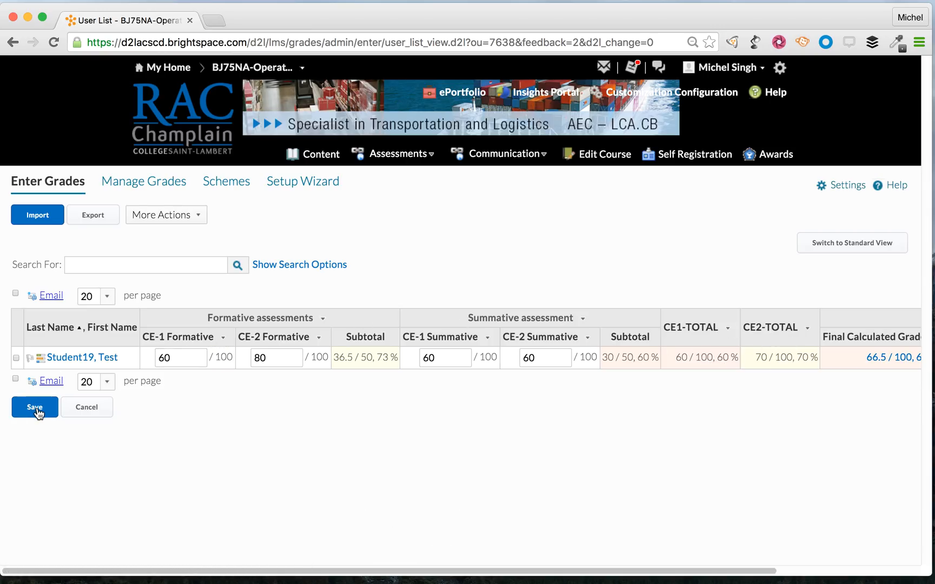
# - Impersonate the test student from the classlist and open the "Congrats, you've reached the competency!" module in the course content
pyautogui.click(518, 157)
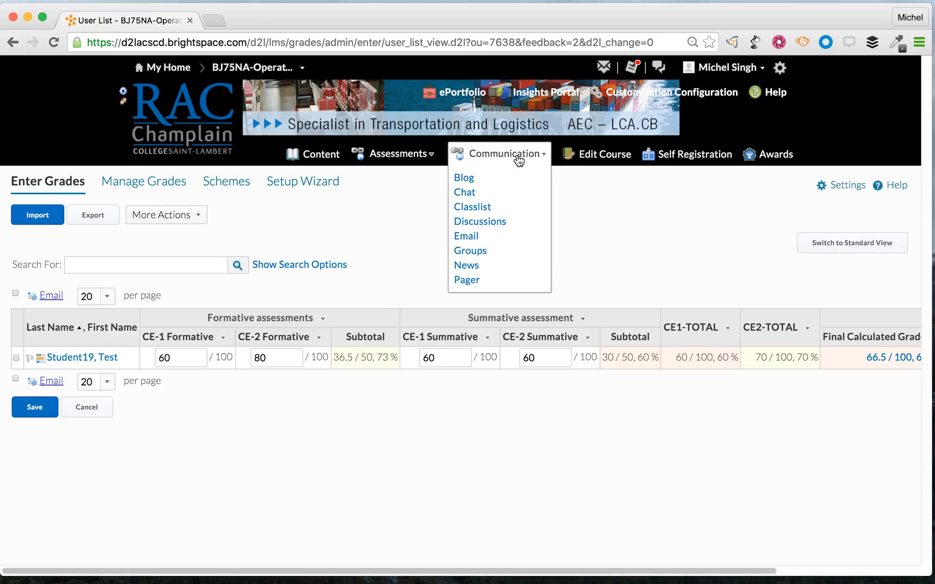
pyautogui.click(483, 207)
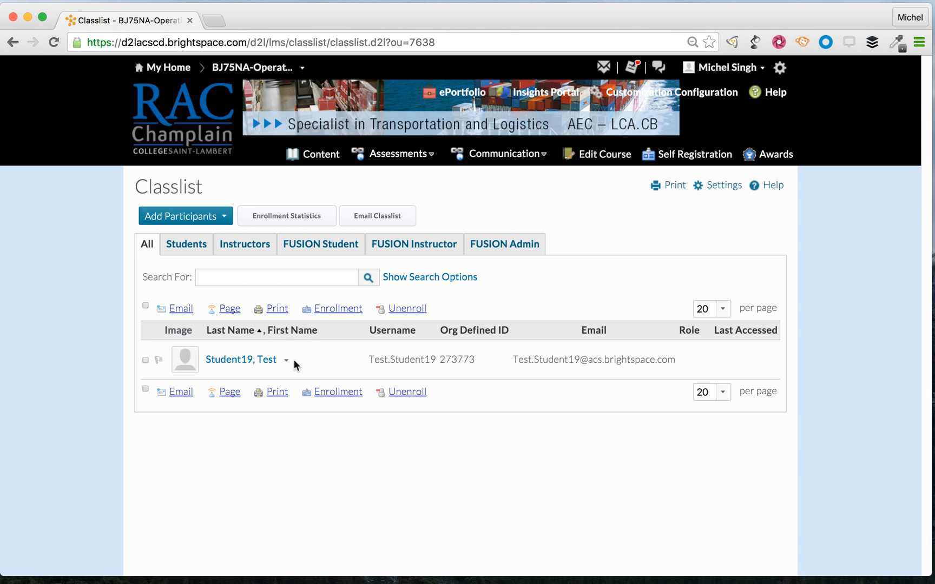
pyautogui.click(287, 362)
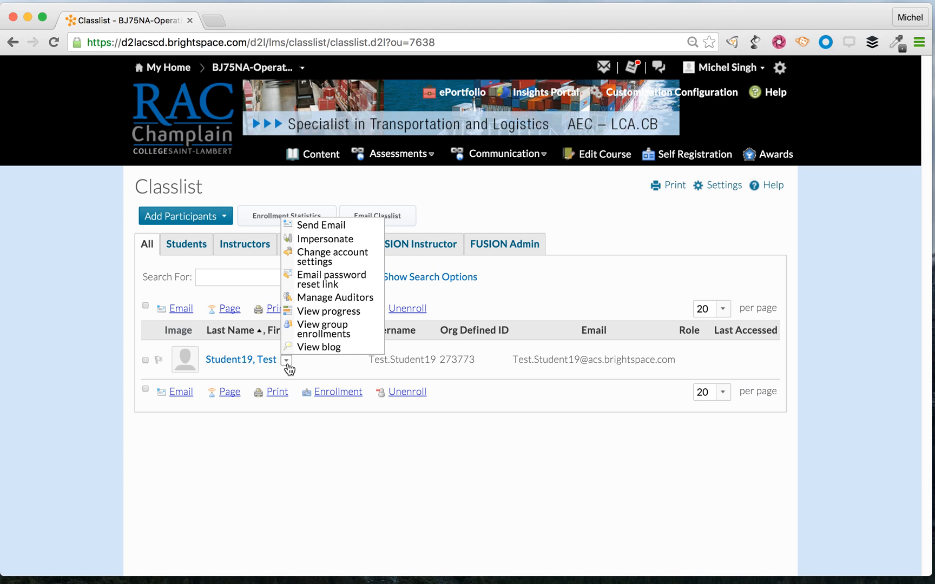
pyautogui.click(342, 240)
pyautogui.click(399, 220)
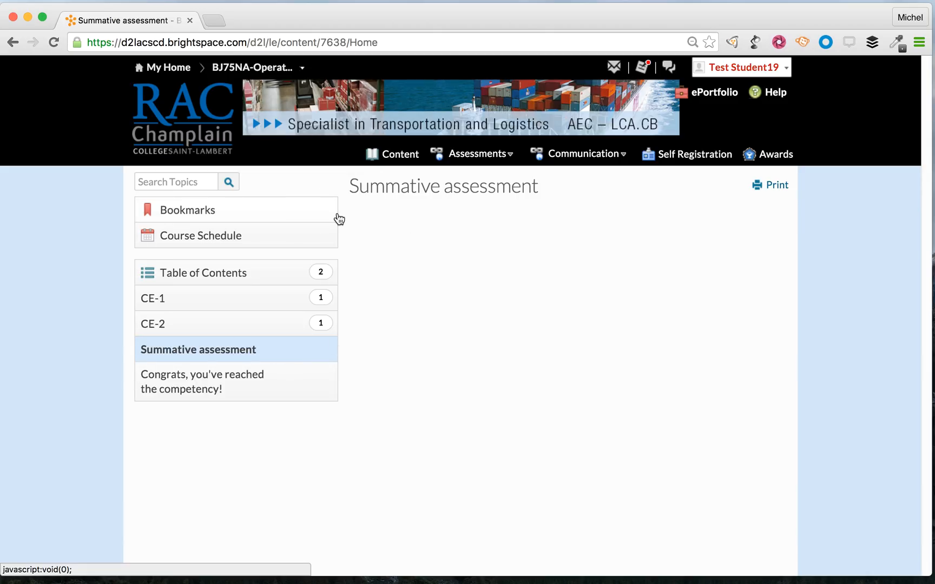
pyautogui.click(257, 388)
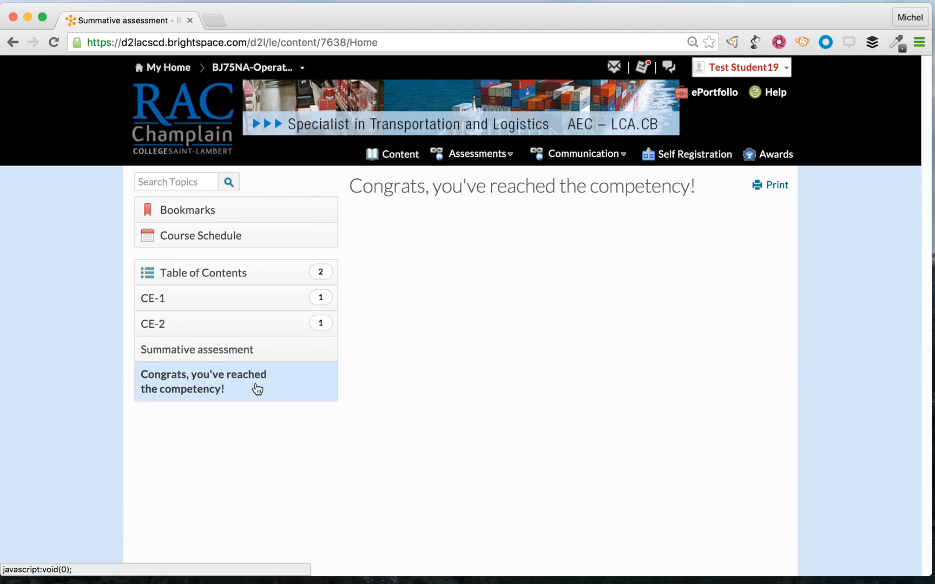